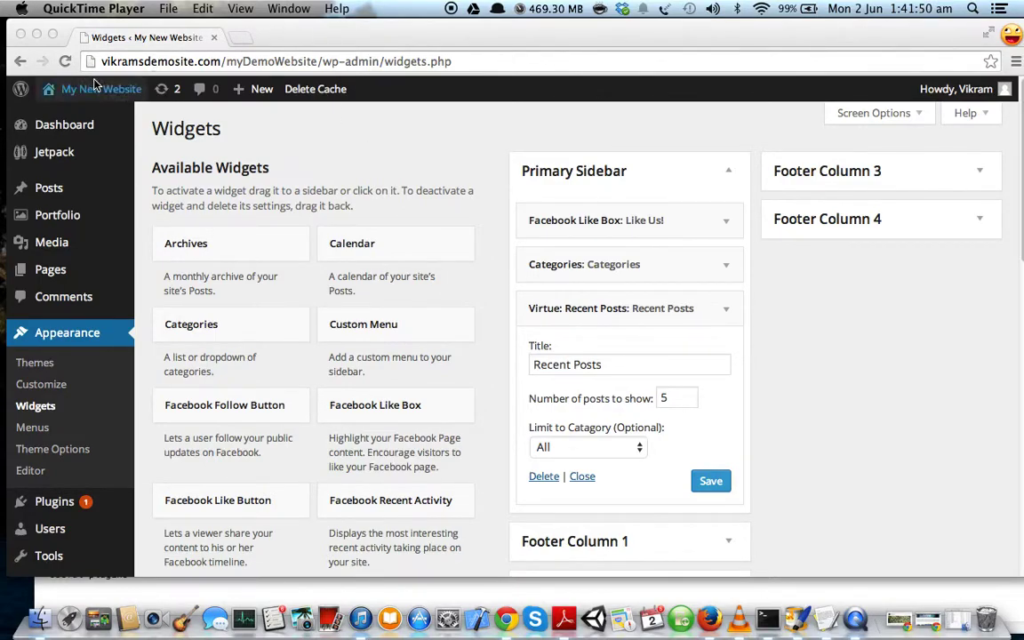
- Open the live website's front page in a separate tab, then return to the Widgets admin page
{"action": "mouse_move", "coordinate": [88, 87]}
{"action": "left_click", "coordinate": [75, 118], "text": "super"}
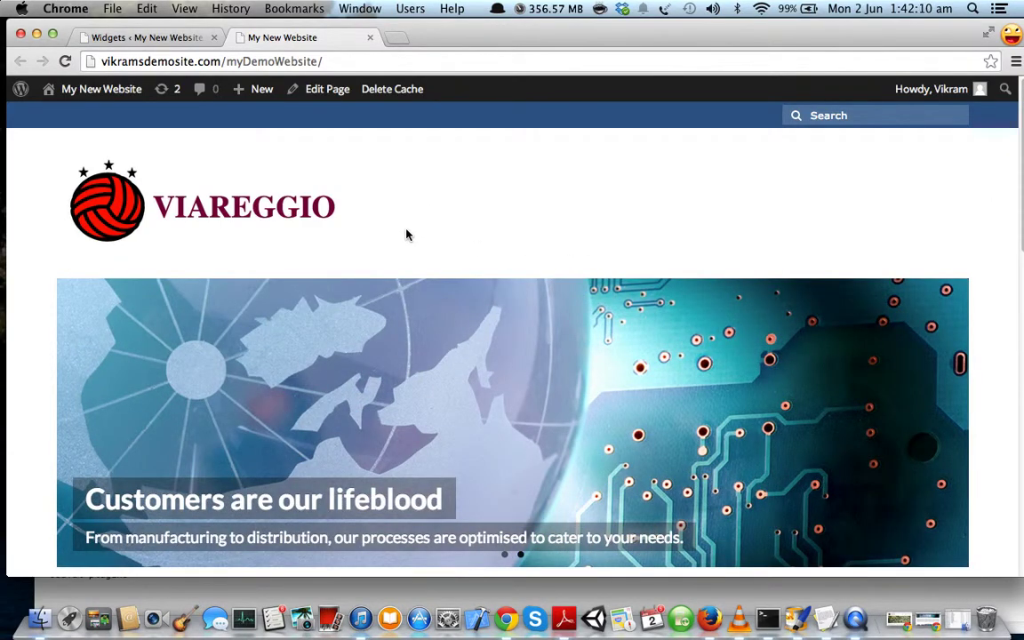
{"action": "left_click", "coordinate": [184, 38]}
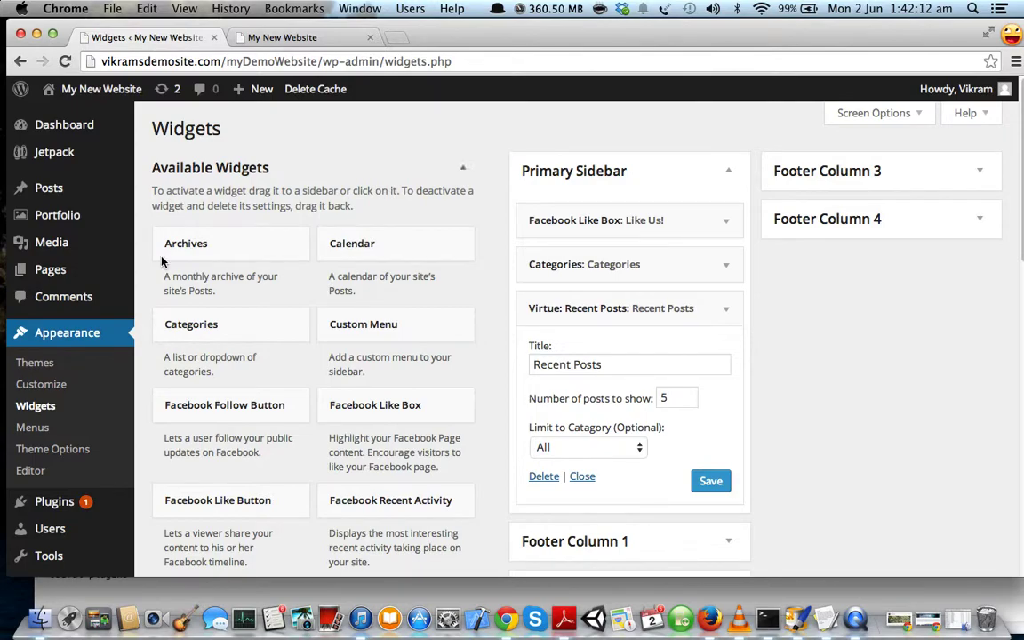
- Create a new navigation menu named ourMainMenu
{"action": "left_click", "coordinate": [30, 427]}
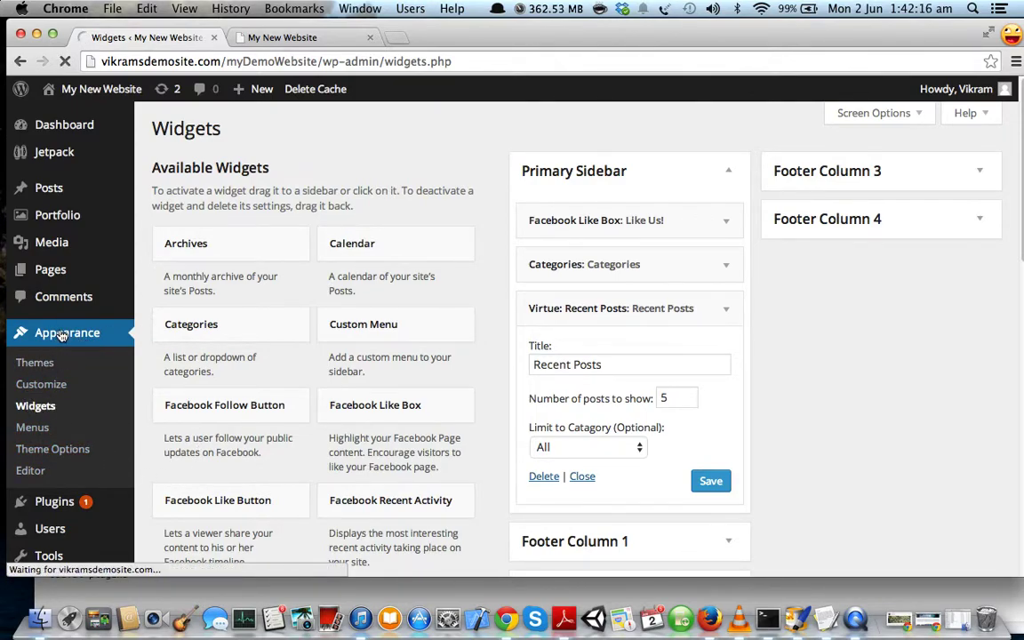
{"action": "left_click", "coordinate": [32, 428]}
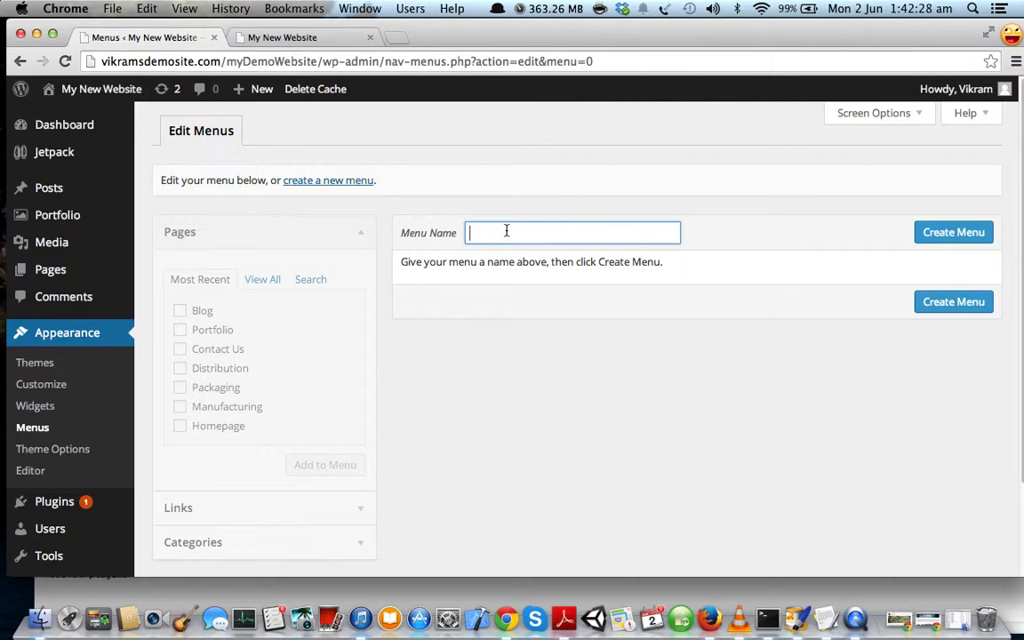
{"action": "type", "text": "ourMainMenu"}
{"action": "left_click", "coordinate": [943, 232]}
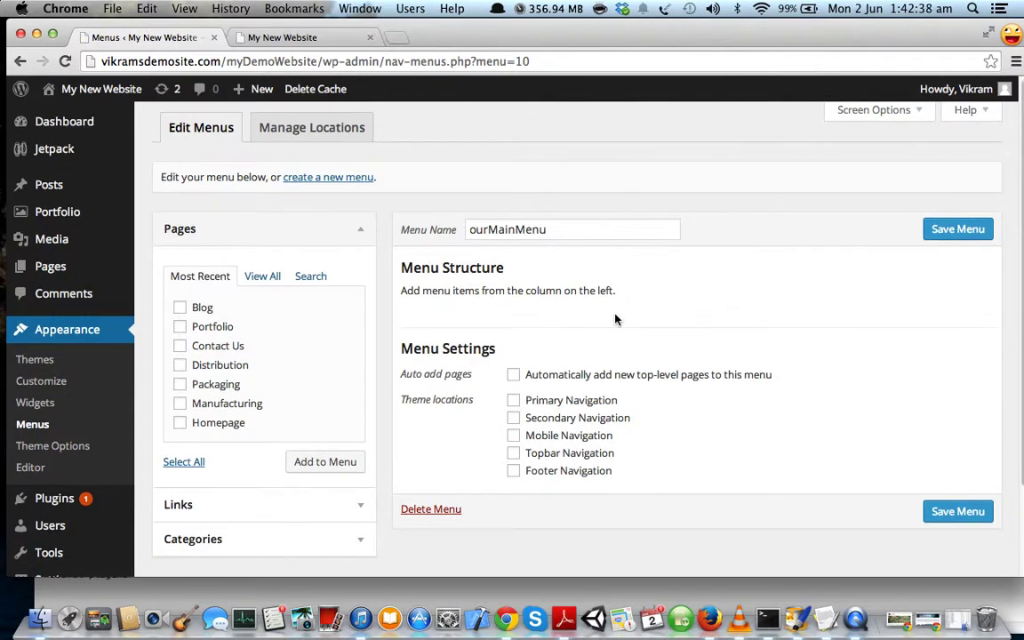
- Add the Blog, Portfolio, Contact Us, Distribution, Packaging, Manufacturing and Homepage pages to ourMainMenu
{"action": "scroll", "coordinate": [615, 319], "scroll_direction": "down", "scroll_amount": 2}
{"action": "scroll", "coordinate": [615, 318], "scroll_direction": "up", "scroll_amount": 2}
{"action": "scroll", "coordinate": [615, 318], "scroll_direction": "down", "scroll_amount": 2}
{"action": "scroll", "coordinate": [615, 321], "scroll_direction": "up", "scroll_amount": 2}
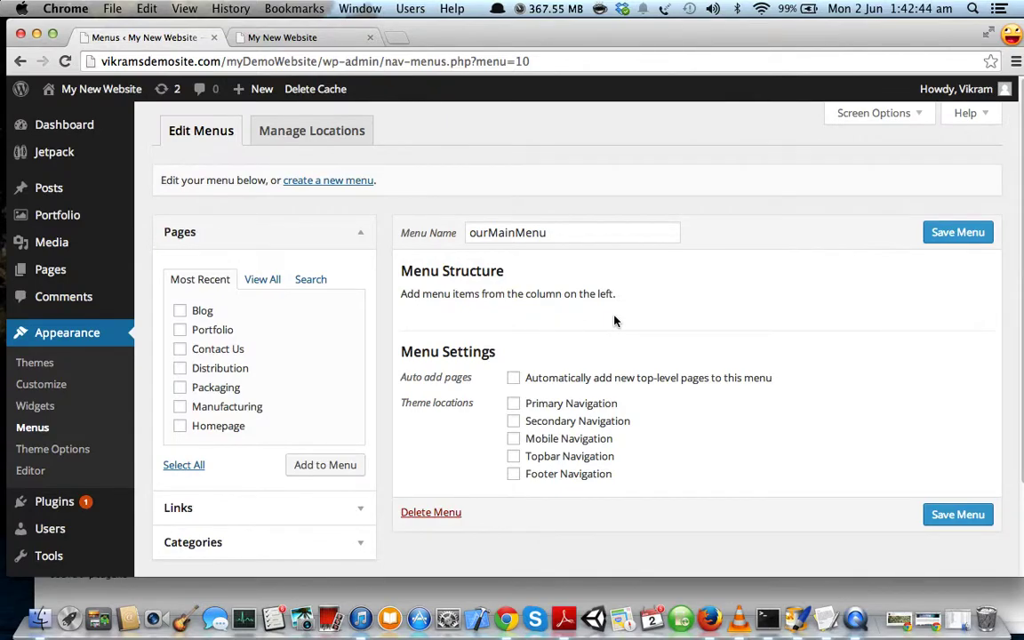
{"action": "left_click", "coordinate": [220, 426]}
{"action": "left_click", "coordinate": [226, 408]}
{"action": "left_click", "coordinate": [215, 385]}
{"action": "left_click", "coordinate": [216, 370]}
{"action": "left_click", "coordinate": [209, 352]}
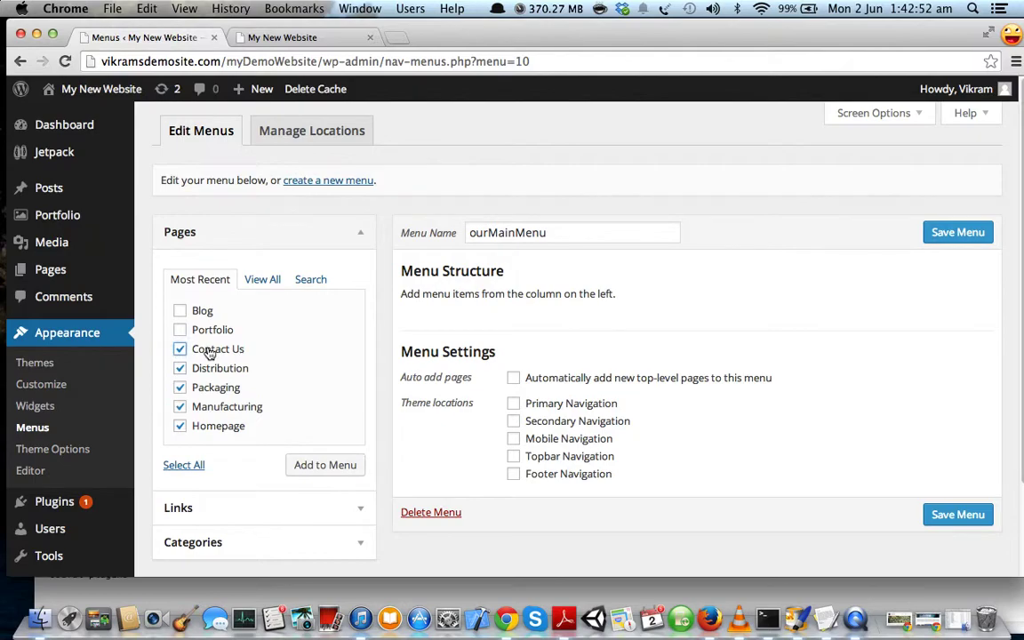
{"action": "left_click", "coordinate": [210, 331]}
{"action": "left_click", "coordinate": [203, 311]}
{"action": "scroll", "coordinate": [230, 345], "scroll_direction": "down", "scroll_amount": 1}
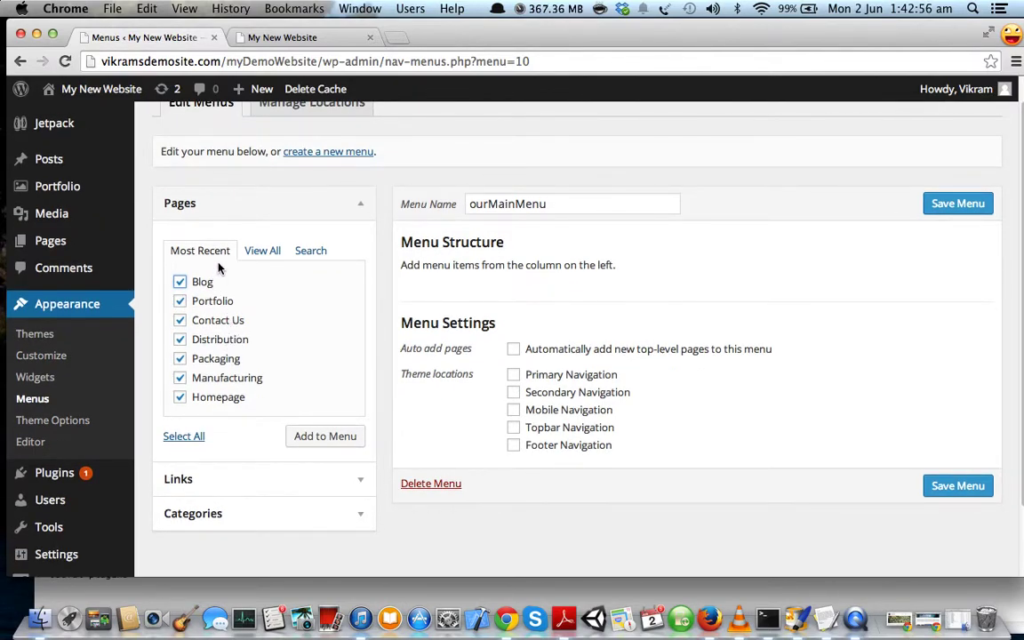
{"action": "left_click", "coordinate": [201, 283]}
{"action": "left_click", "coordinate": [203, 300]}
{"action": "left_click", "coordinate": [180, 281]}
{"action": "left_click", "coordinate": [181, 301]}
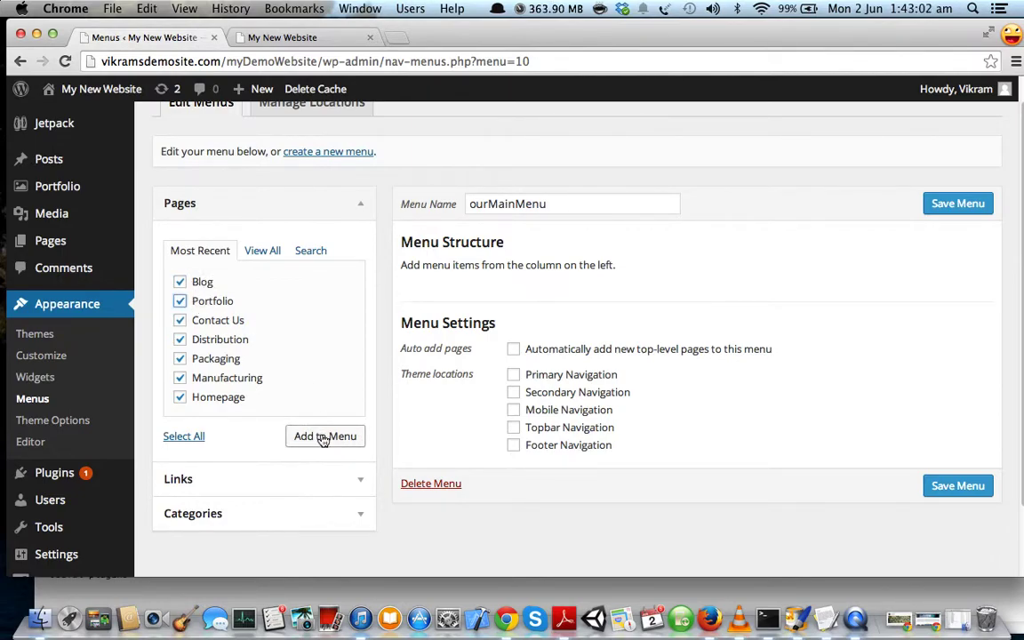
{"action": "left_click", "coordinate": [358, 438]}
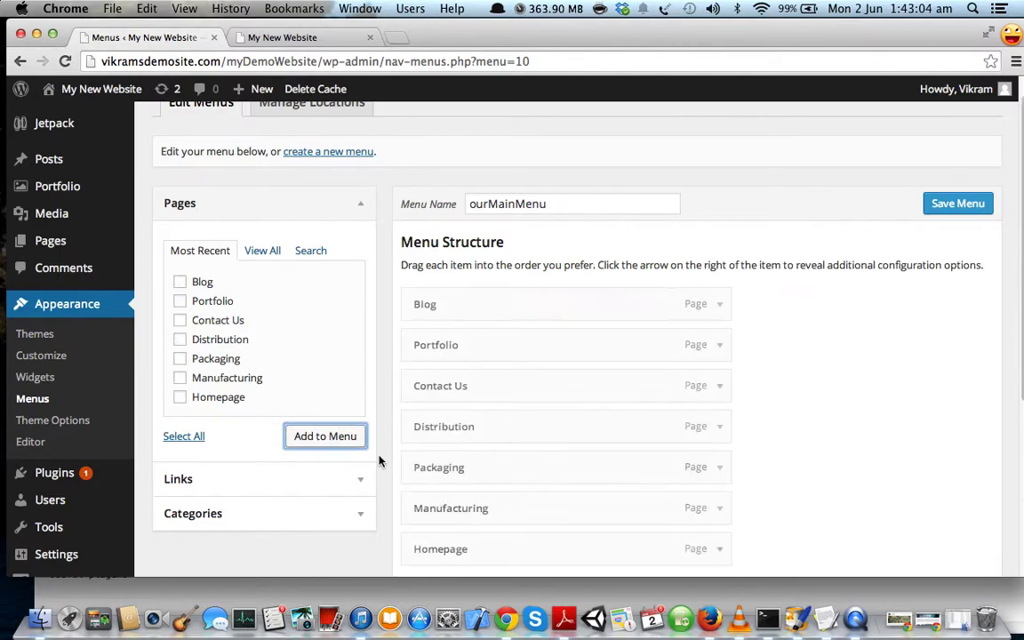
- Move Homepage to the first position in the menu structure, above Blog
{"action": "scroll", "coordinate": [411, 454], "scroll_direction": "down", "scroll_amount": 3}
{"action": "scroll", "coordinate": [477, 214], "scroll_direction": "up", "scroll_amount": 2}
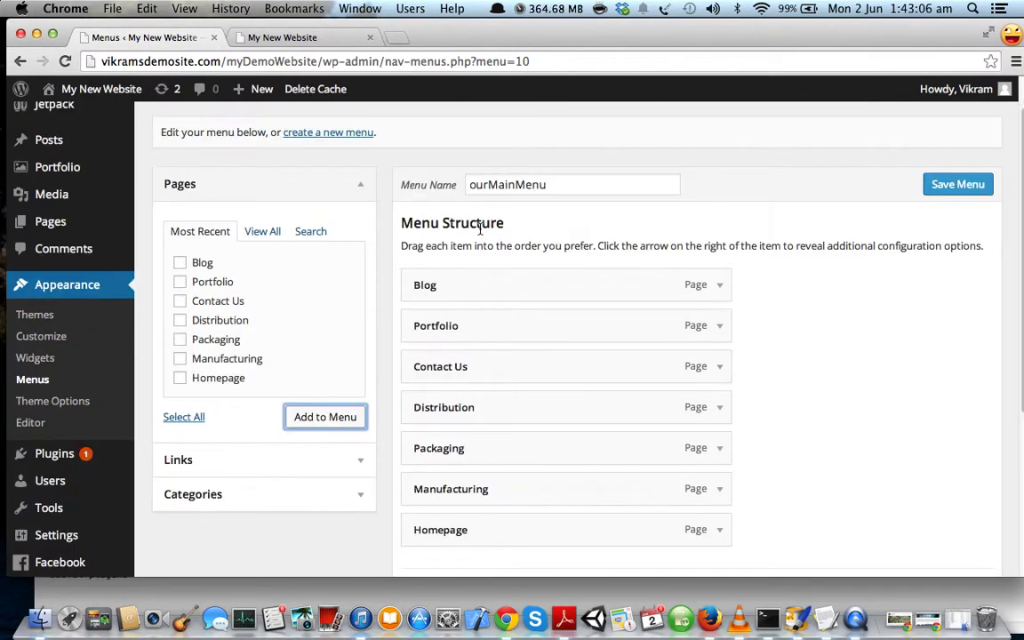
{"action": "double_click", "coordinate": [562, 183]}
{"action": "scroll", "coordinate": [737, 324], "scroll_direction": "down", "scroll_amount": 1}
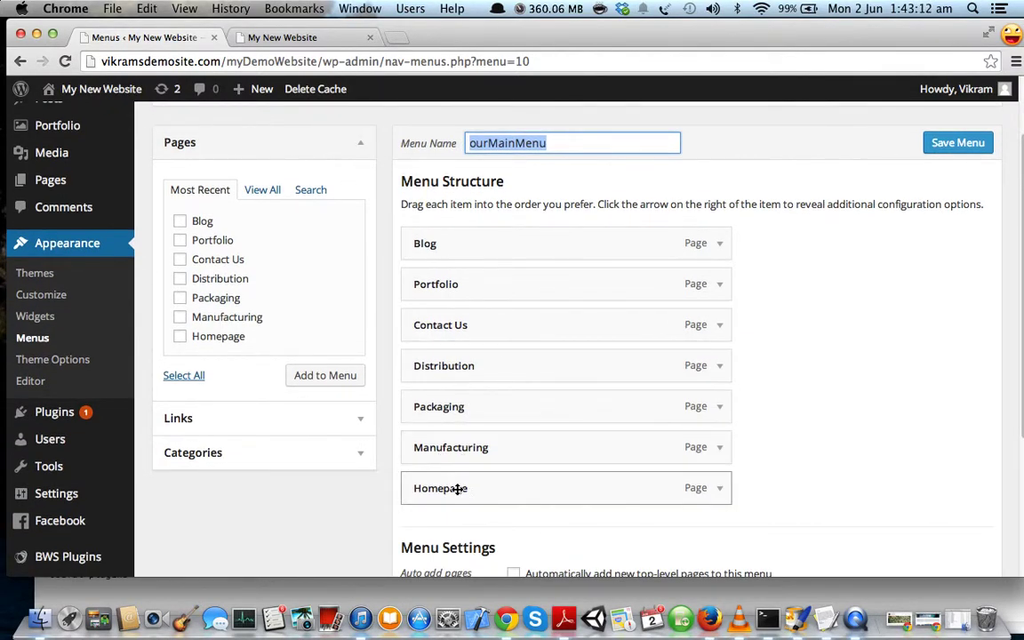
{"action": "left_click_drag", "start_coordinate": [455, 492], "coordinate": [429, 243]}
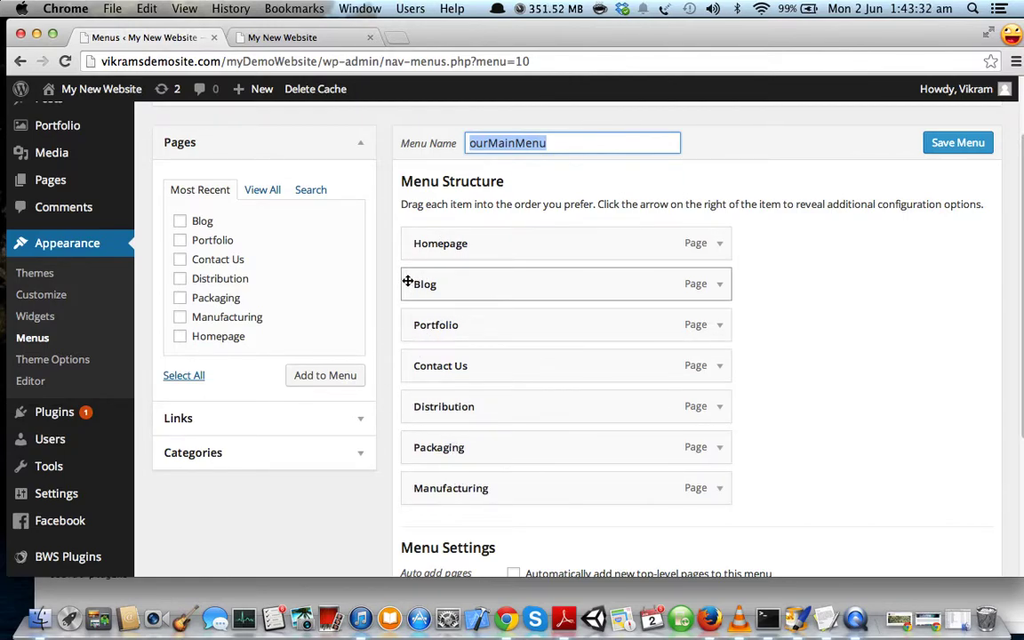
- Add a custom link to the menu with the link text Our Services and the URL #
{"action": "left_click", "coordinate": [359, 419]}
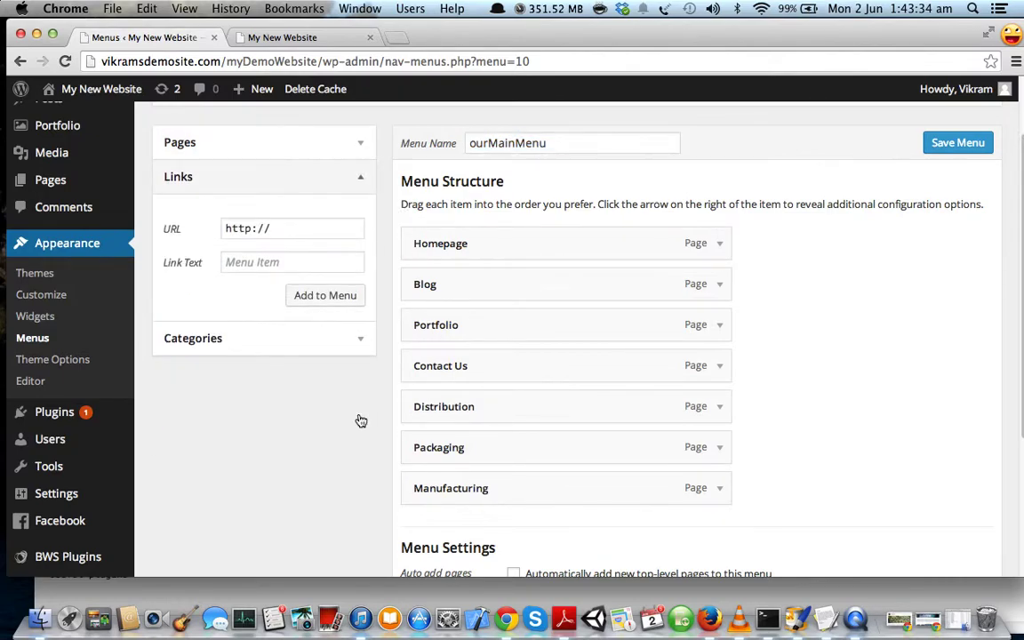
{"action": "left_click", "coordinate": [261, 262]}
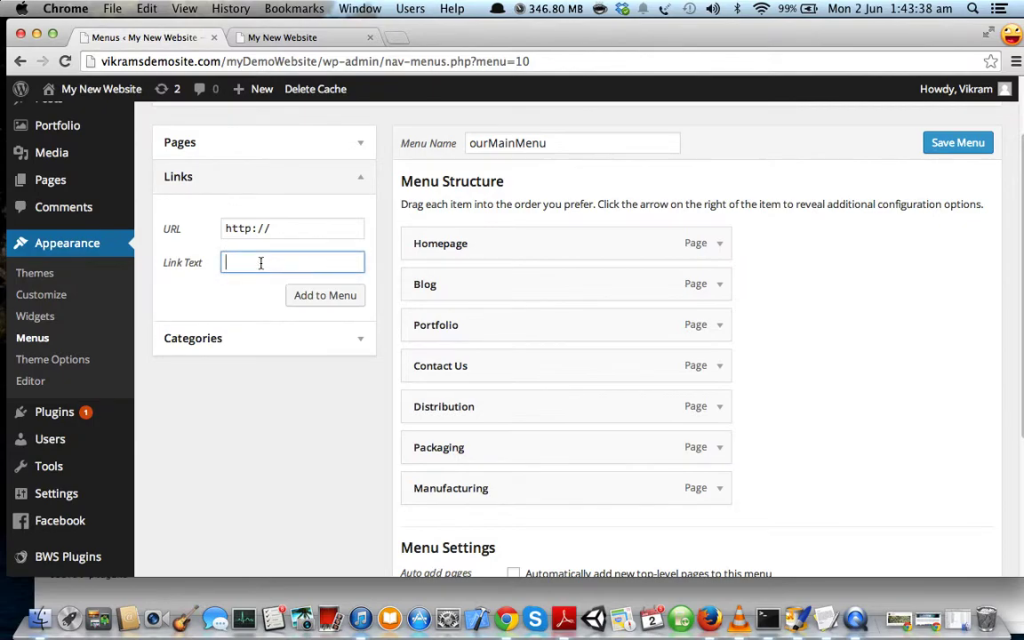
{"action": "type", "text": "Our Services"}
{"action": "left_click_drag", "start_coordinate": [299, 229], "coordinate": [227, 229]}
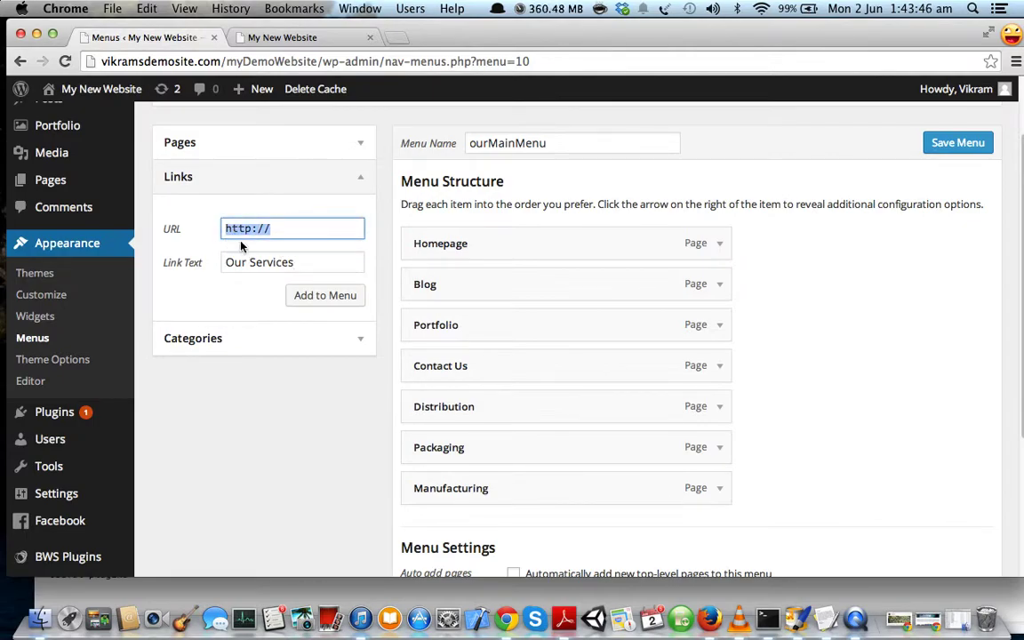
{"action": "type", "text": "#"}
{"action": "scroll", "coordinate": [379, 371], "scroll_direction": "down", "scroll_amount": 2}
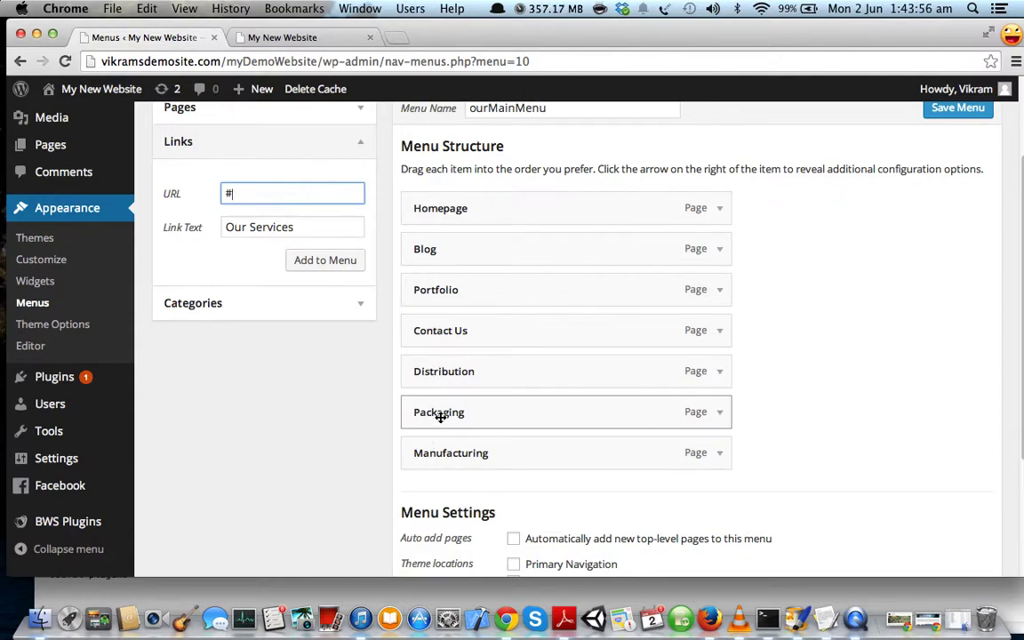
{"action": "scroll", "coordinate": [361, 364], "scroll_direction": "up", "scroll_amount": 3}
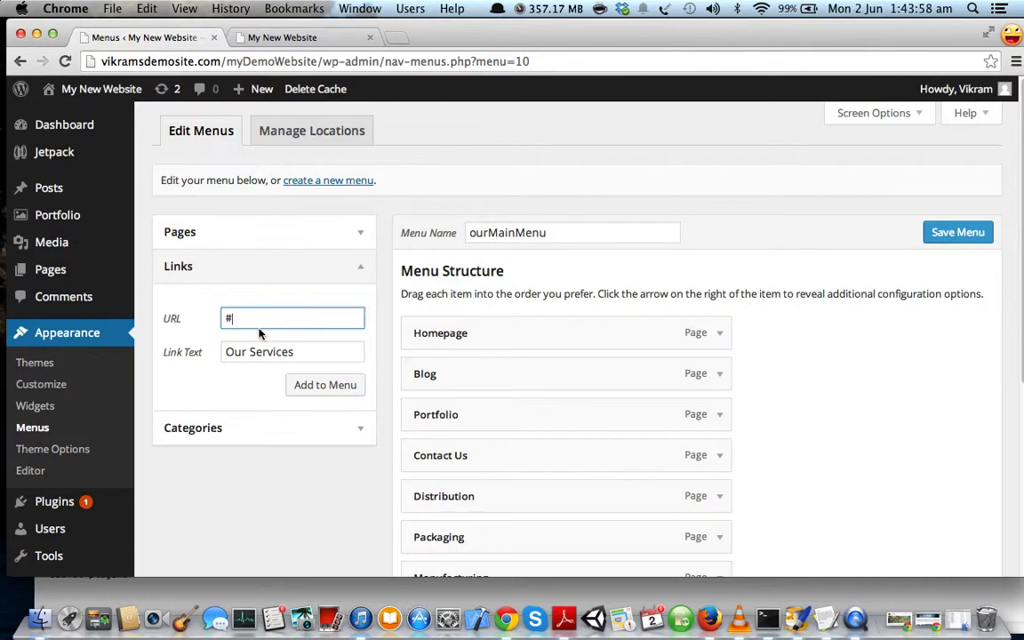
{"action": "left_click", "coordinate": [327, 388]}
- Move the Our Services item directly below Homepage in the menu structure
{"action": "scroll", "coordinate": [877, 412], "scroll_direction": "down", "scroll_amount": 2}
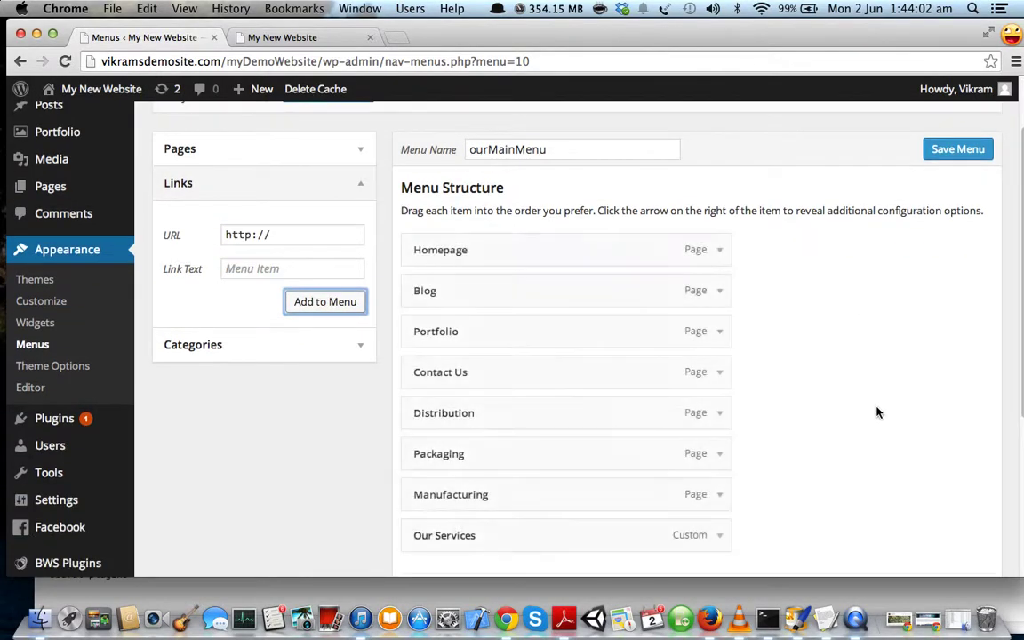
{"action": "scroll", "coordinate": [877, 411], "scroll_direction": "down", "scroll_amount": 1}
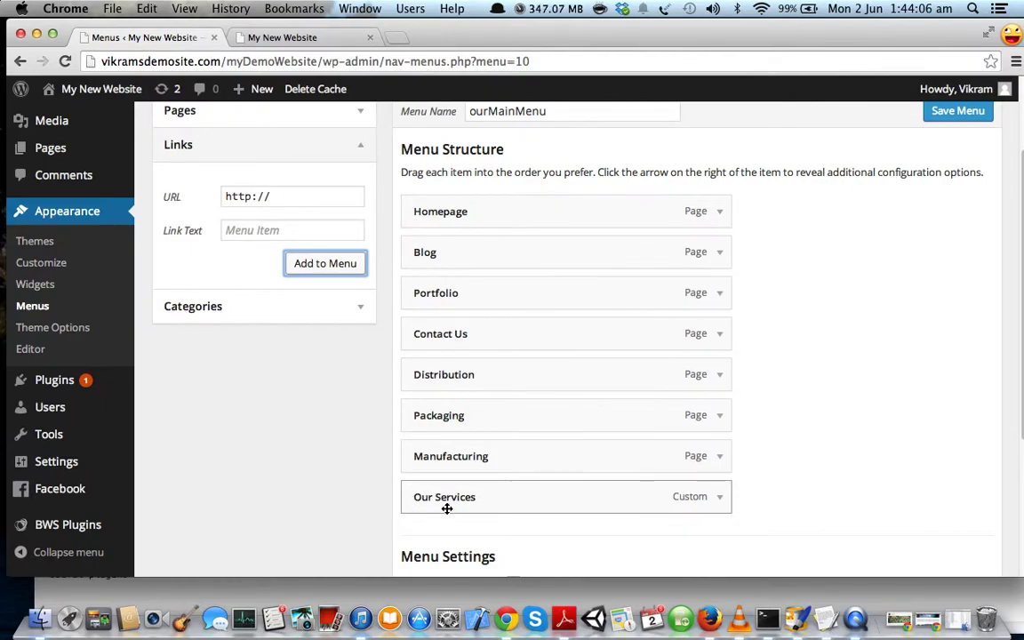
{"action": "left_click_drag", "start_coordinate": [446, 504], "coordinate": [430, 265]}
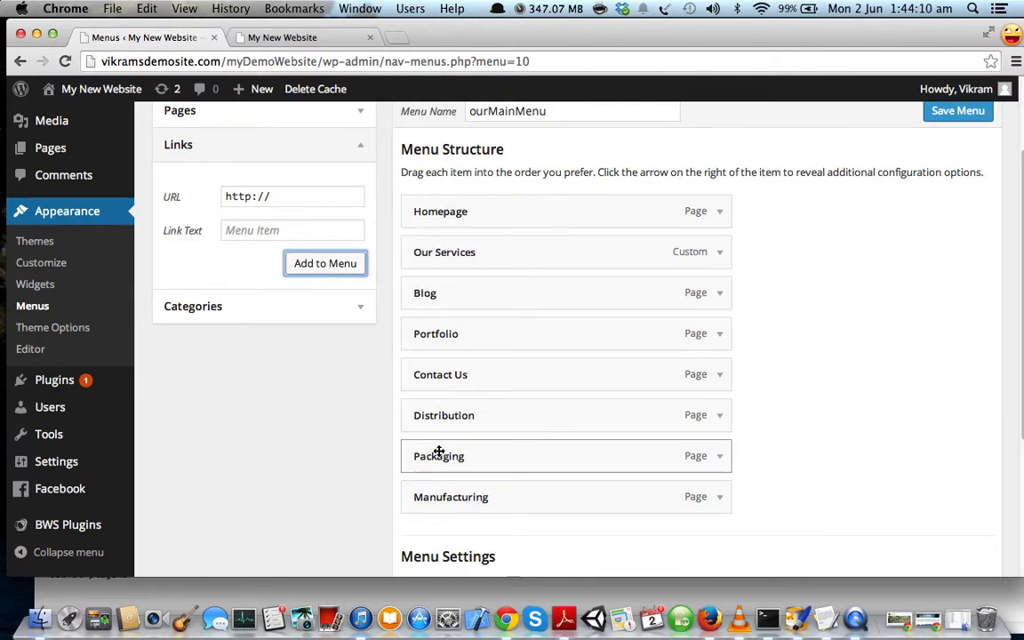
- Nest Manufacturing, Packaging and Distribution, in that order, as sub items of Our Services
{"action": "left_click_drag", "start_coordinate": [452, 503], "coordinate": [487, 297]}
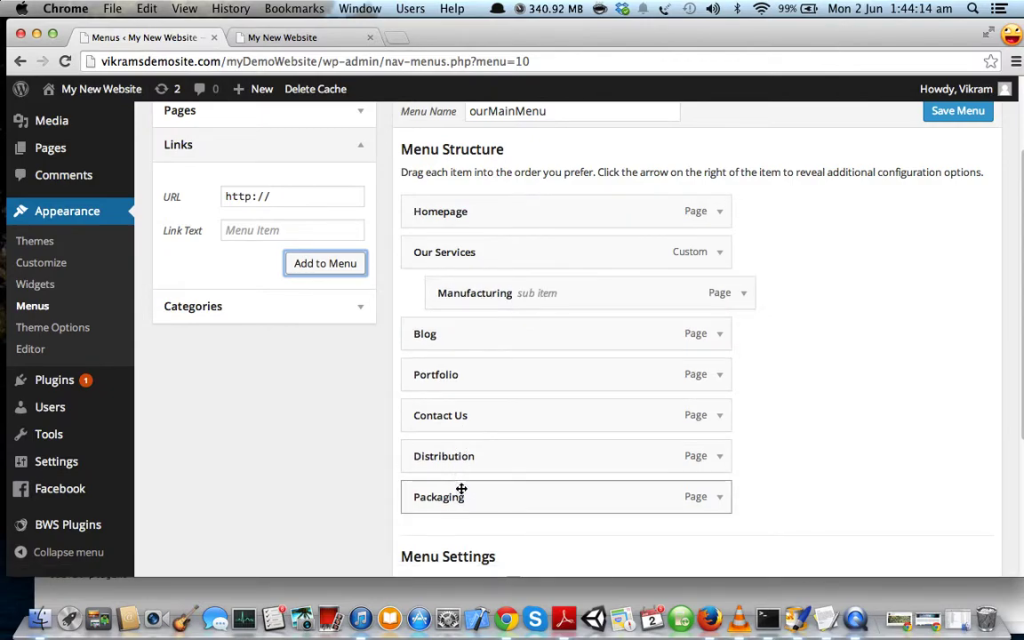
{"action": "left_click_drag", "start_coordinate": [463, 504], "coordinate": [487, 336]}
{"action": "left_click_drag", "start_coordinate": [452, 502], "coordinate": [519, 375]}
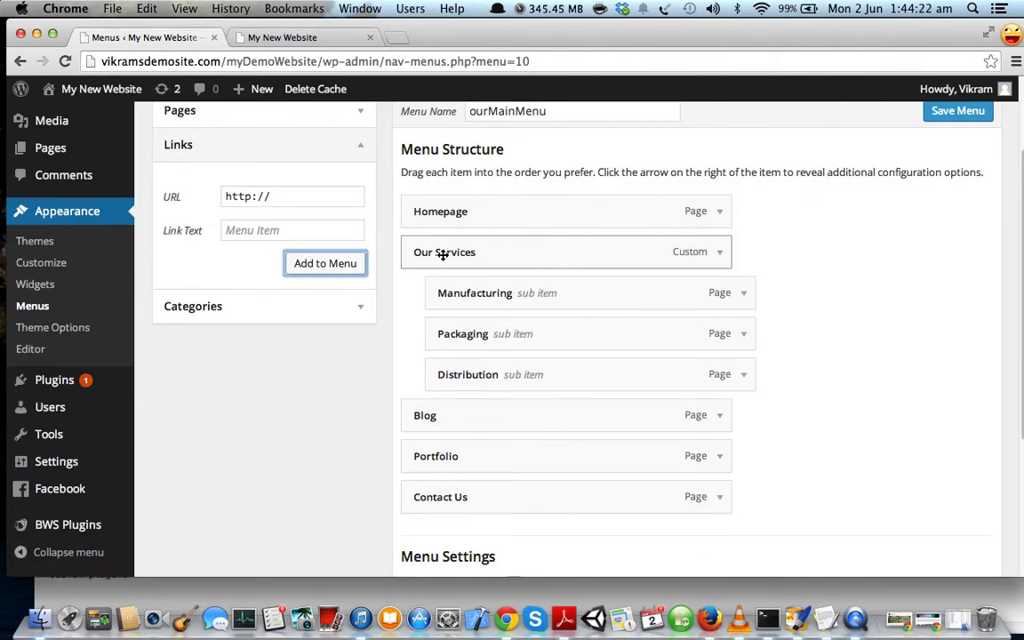
- Reorder the menu so Portfolio comes before Blog, and save ourMainMenu
{"action": "scroll", "coordinate": [556, 360], "scroll_direction": "down", "scroll_amount": 2}
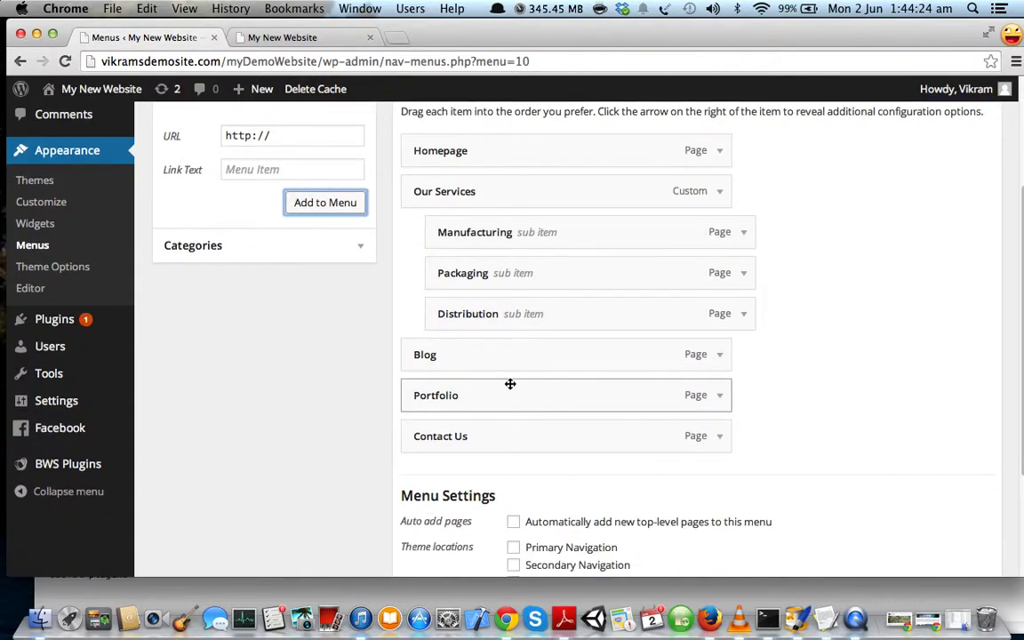
{"action": "left_click_drag", "start_coordinate": [507, 384], "coordinate": [548, 356]}
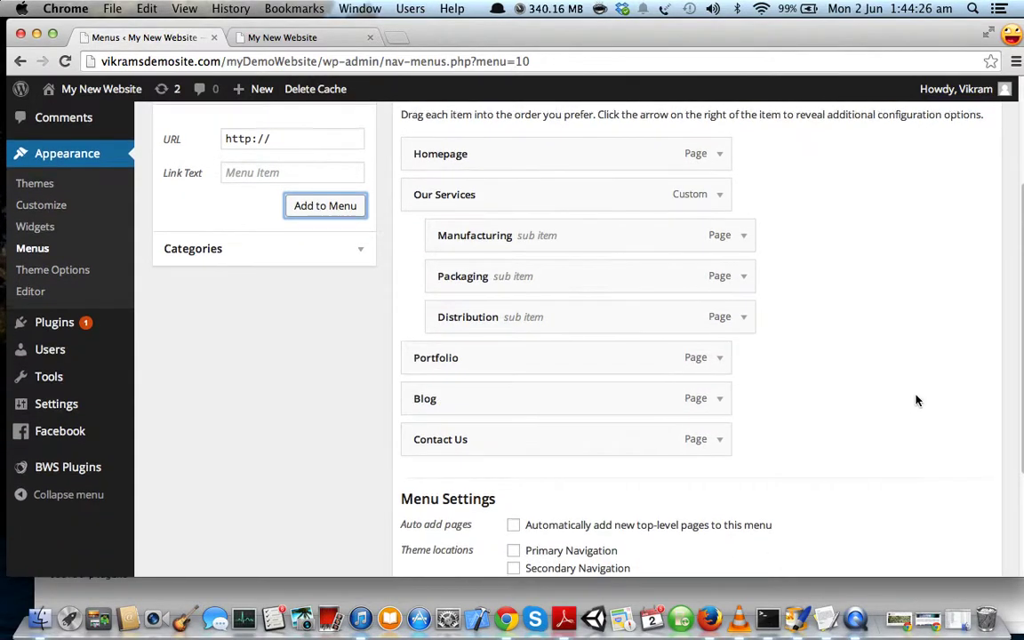
{"action": "scroll", "coordinate": [916, 399], "scroll_direction": "up", "scroll_amount": 5}
{"action": "left_click", "coordinate": [950, 232]}
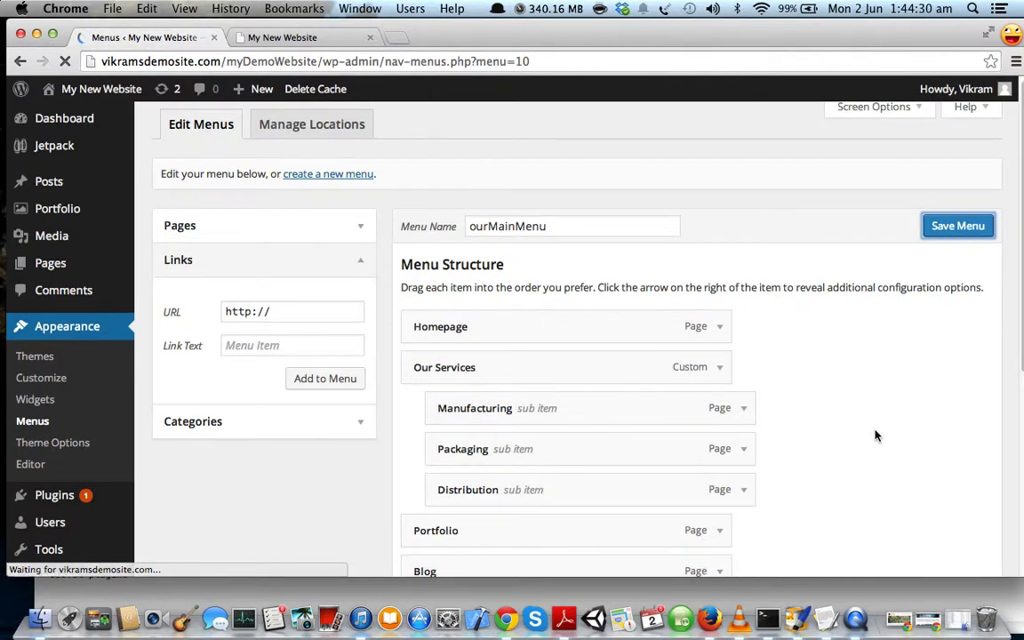
- Assign ourMainMenu to the Primary Navigation theme location and save the changes
{"action": "scroll", "coordinate": [857, 463], "scroll_direction": "down", "scroll_amount": 3}
{"action": "scroll", "coordinate": [857, 463], "scroll_direction": "down", "scroll_amount": 1}
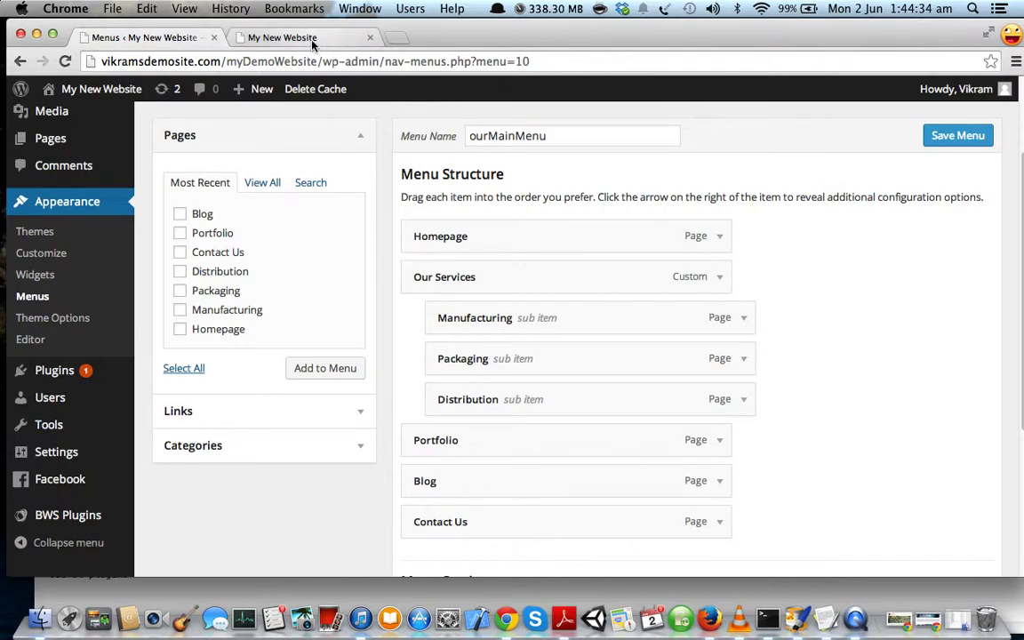
{"action": "scroll", "coordinate": [453, 217], "scroll_direction": "up", "scroll_amount": 3}
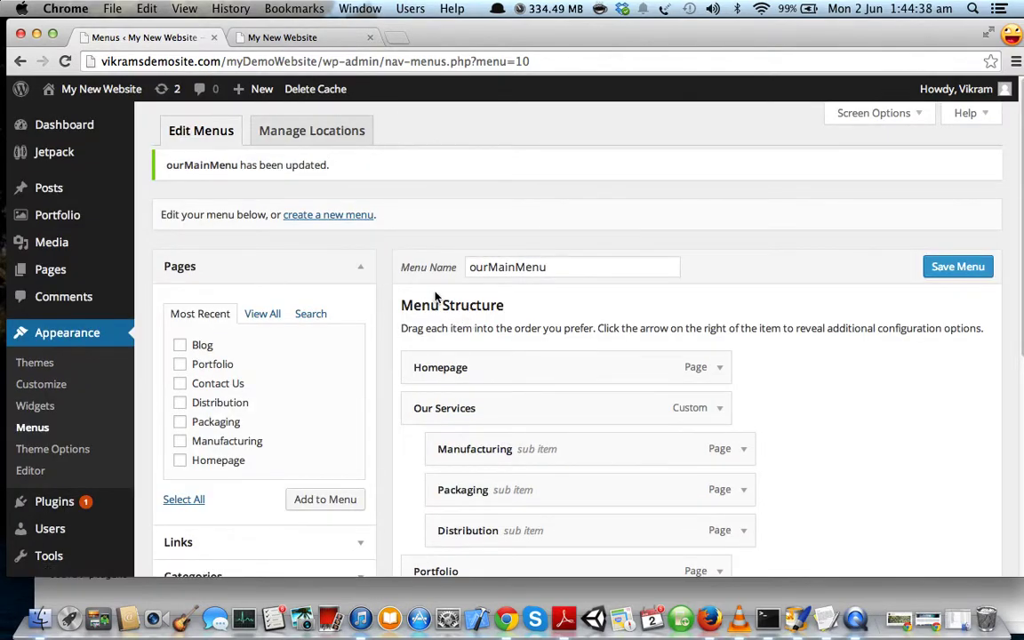
{"action": "left_click", "coordinate": [311, 130]}
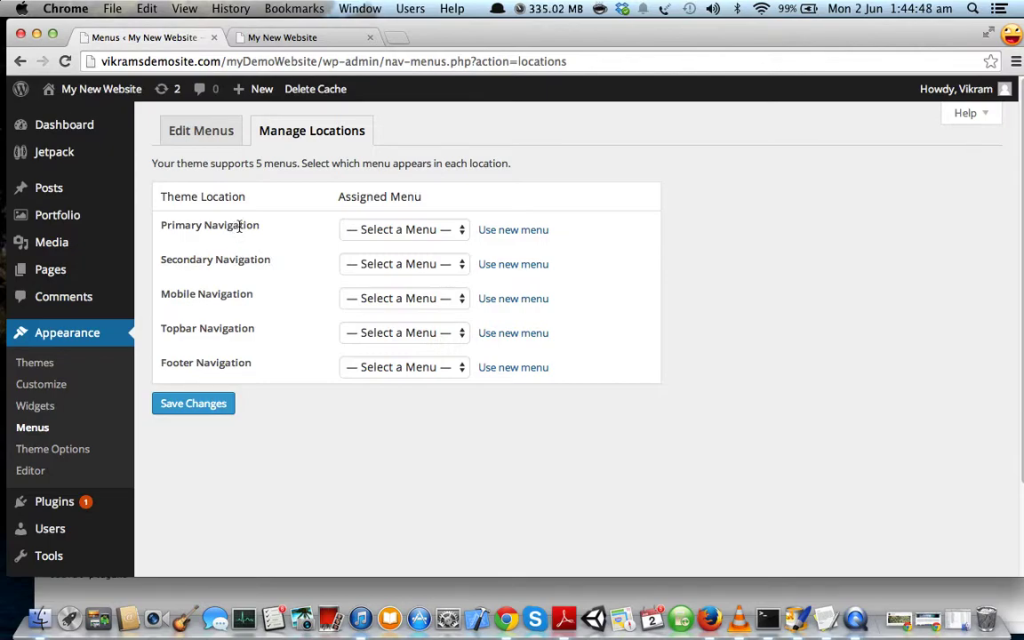
{"action": "left_click_drag", "start_coordinate": [160, 226], "coordinate": [261, 228]}
{"action": "left_click", "coordinate": [254, 255]}
{"action": "left_click_drag", "start_coordinate": [161, 228], "coordinate": [256, 226]}
{"action": "left_click", "coordinate": [320, 237]}
{"action": "left_click", "coordinate": [412, 231]}
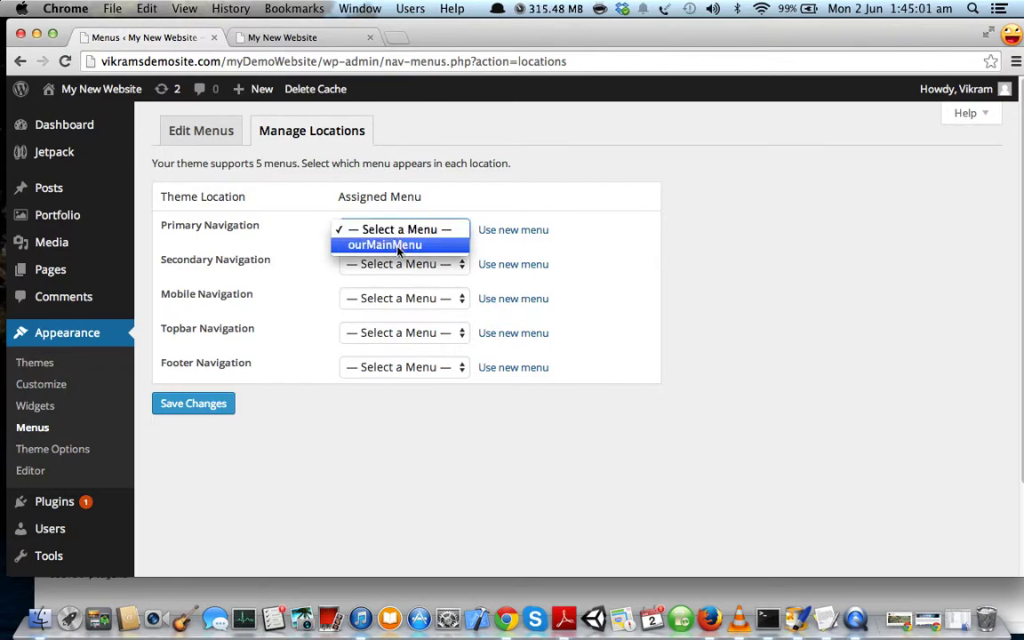
{"action": "left_click", "coordinate": [398, 249]}
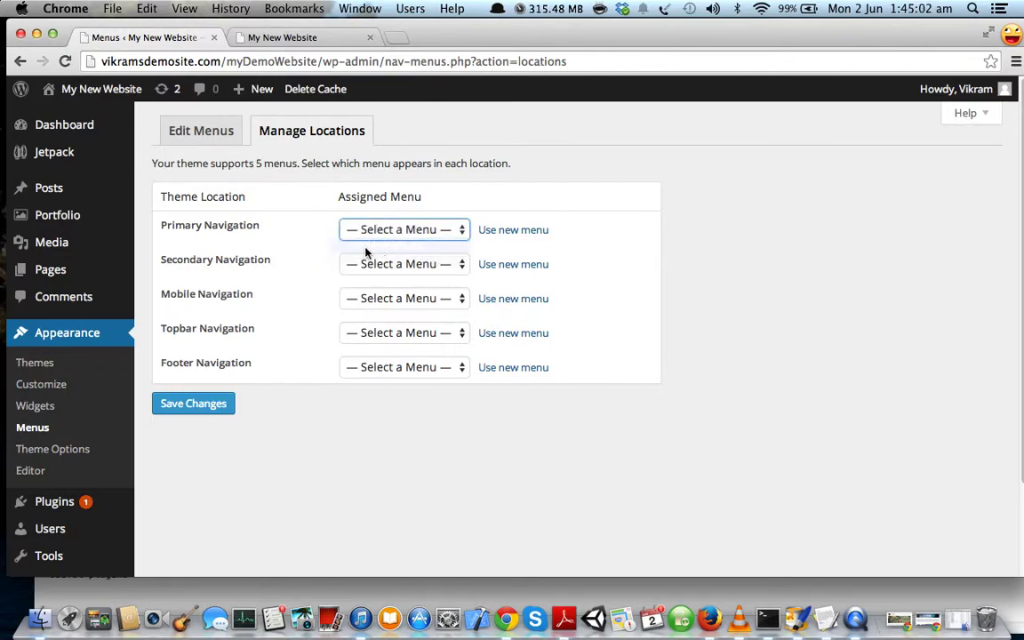
{"action": "left_click", "coordinate": [214, 405]}
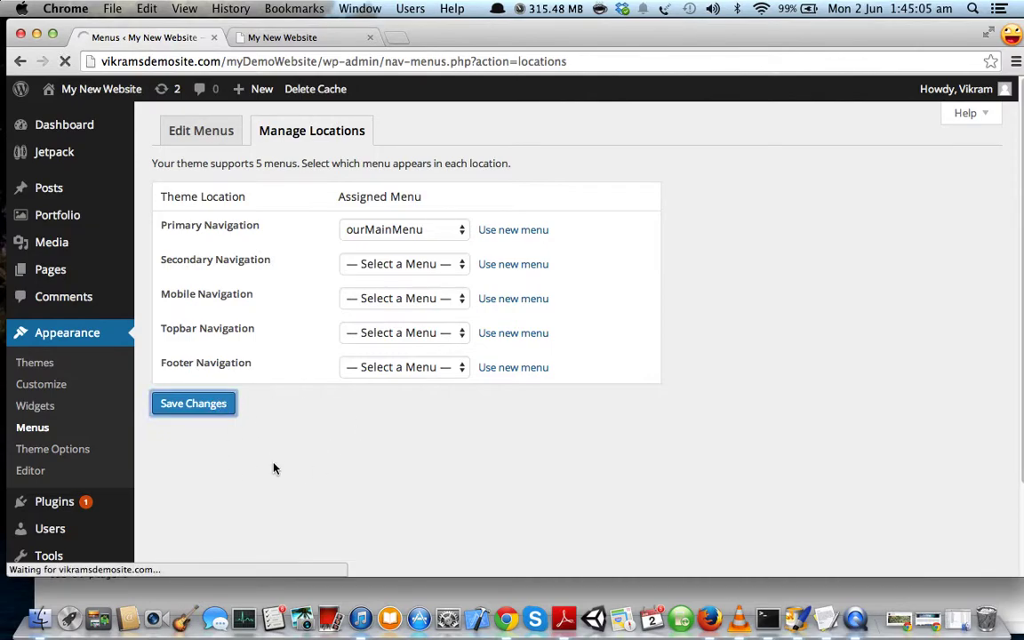
- Reload the live website's front page and check the navigation items in its header, including Our Services
{"action": "left_click_drag", "start_coordinate": [165, 164], "coordinate": [304, 172]}
{"action": "left_click", "coordinate": [304, 37]}
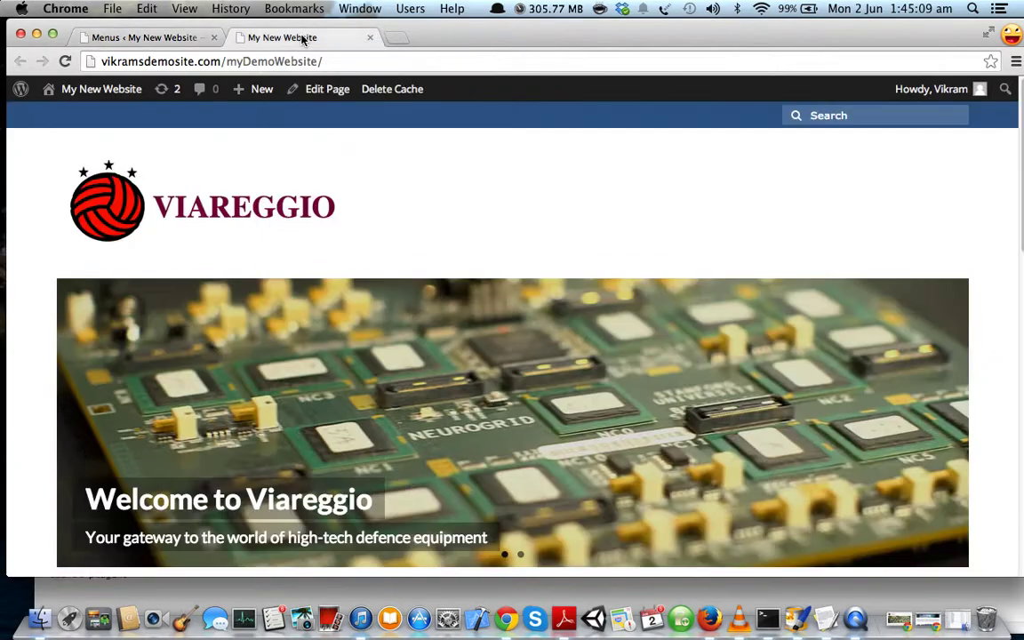
{"action": "left_click", "coordinate": [65, 61]}
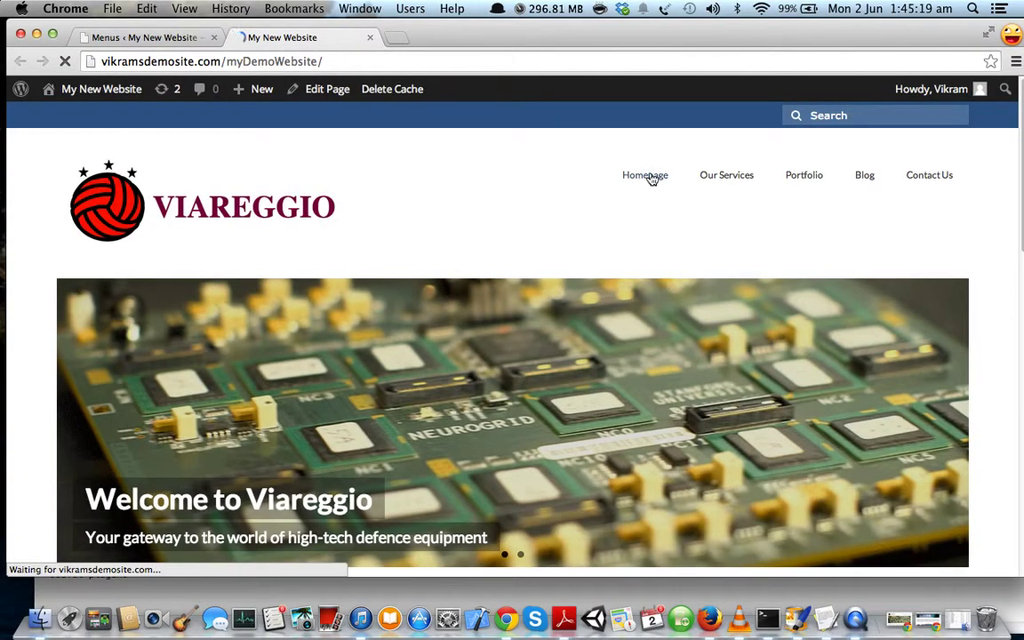
{"action": "mouse_move", "coordinate": [722, 180]}
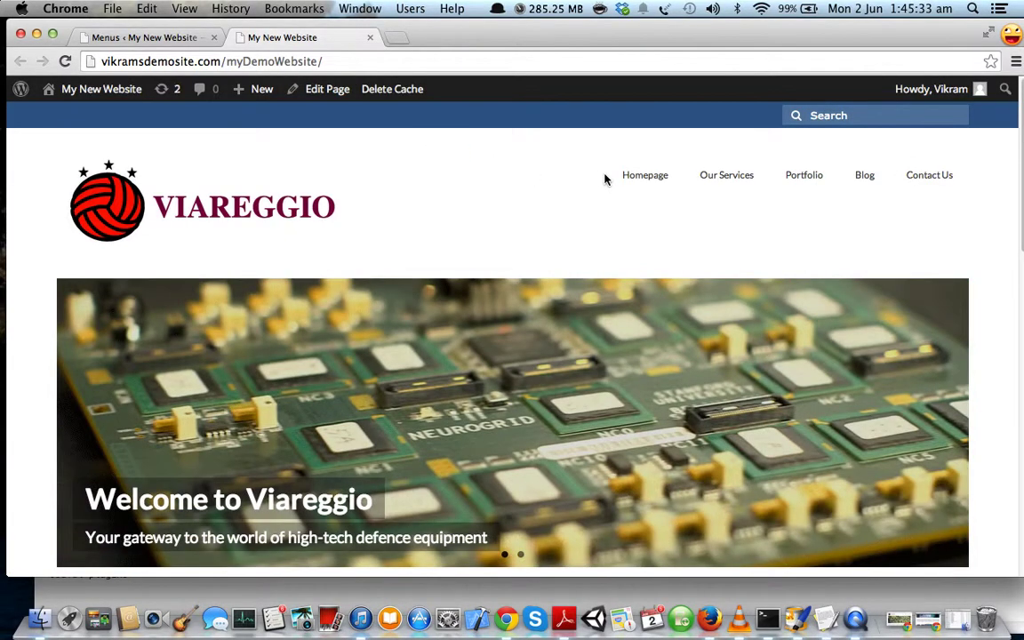
{"action": "left_click_drag", "start_coordinate": [605, 176], "coordinate": [959, 182]}
{"action": "left_click", "coordinate": [959, 210]}
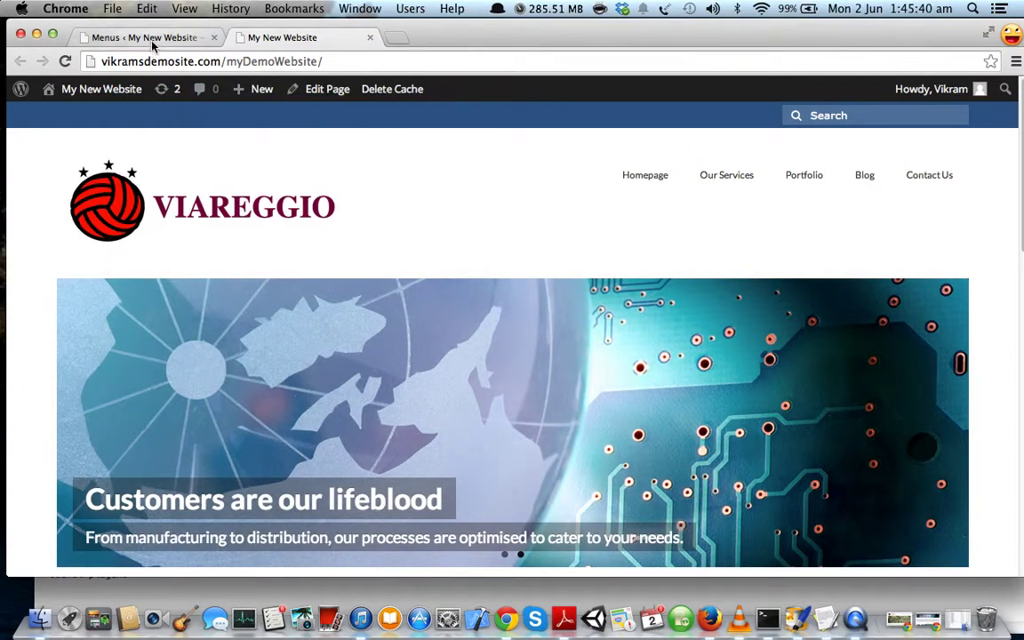
- Return to the WordPress admin, open the Virtue theme options and review the Basic Styling color settings
{"action": "left_click", "coordinate": [151, 39]}
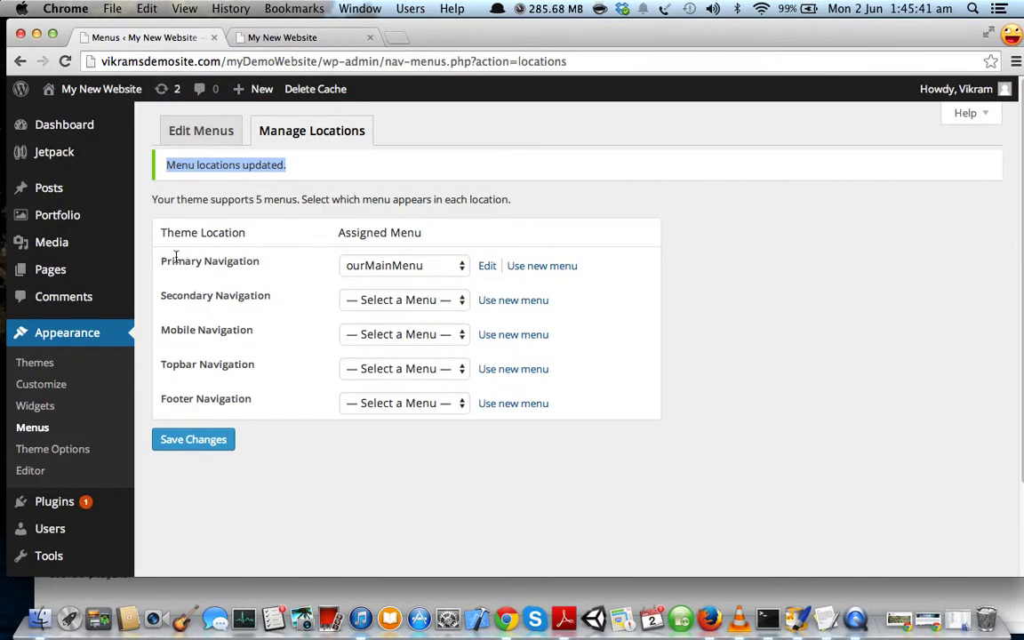
{"action": "scroll", "coordinate": [160, 279], "scroll_direction": "down", "scroll_amount": 3}
{"action": "scroll", "coordinate": [160, 279], "scroll_direction": "up", "scroll_amount": 3}
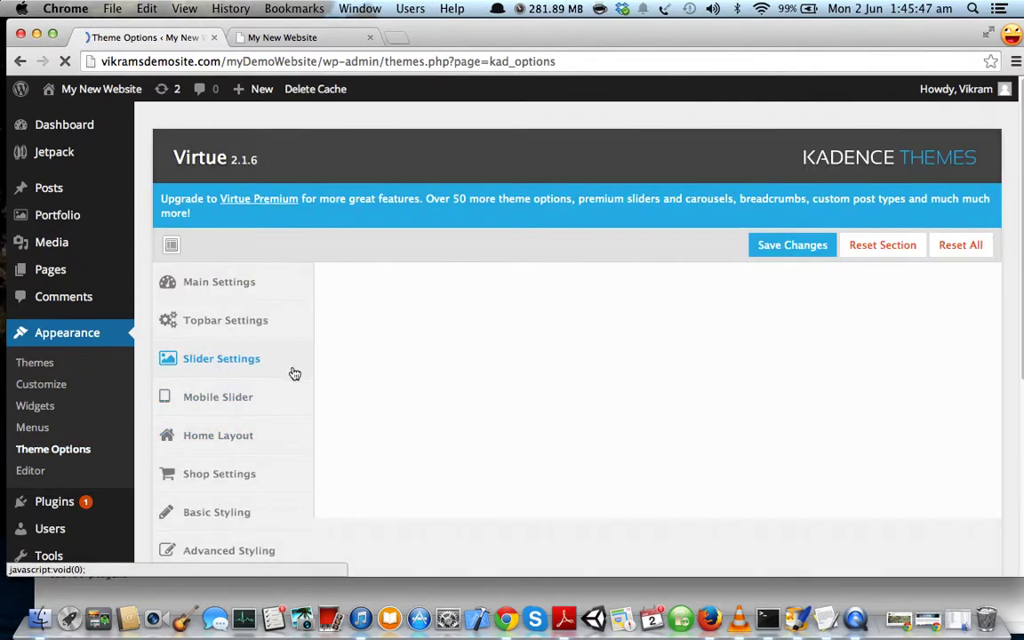
{"action": "scroll", "coordinate": [317, 406], "scroll_direction": "down", "scroll_amount": 1}
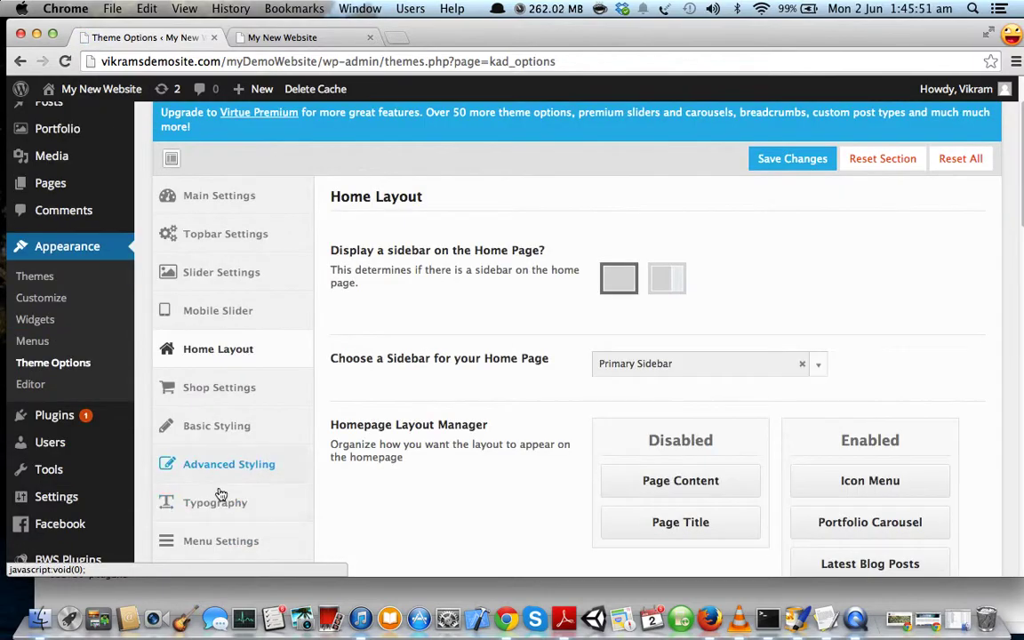
{"action": "left_click", "coordinate": [227, 425]}
{"action": "scroll", "coordinate": [377, 428], "scroll_direction": "down", "scroll_amount": 5}
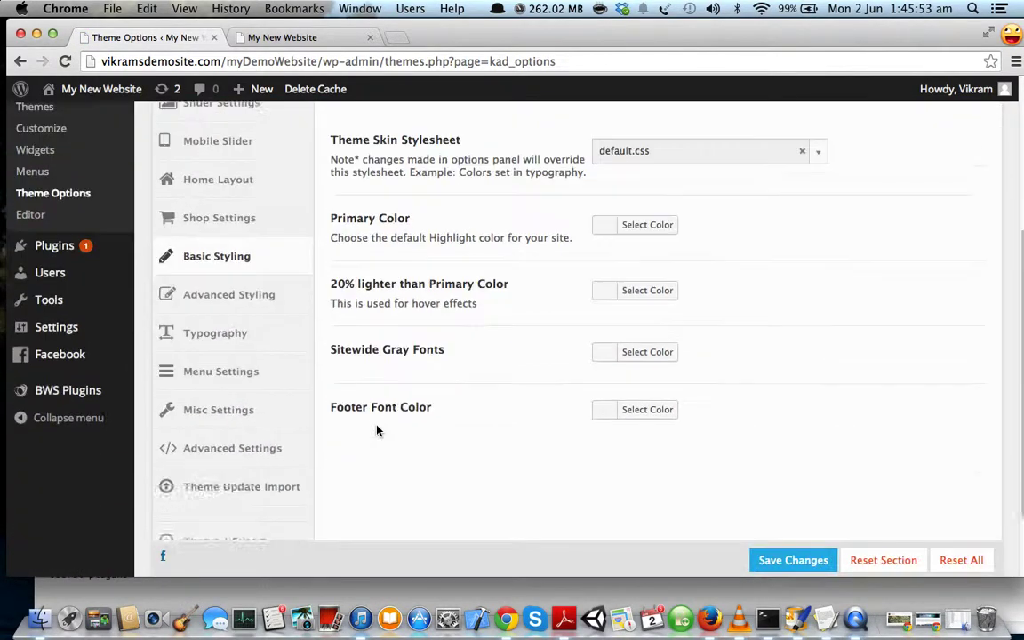
{"action": "scroll", "coordinate": [355, 422], "scroll_direction": "up", "scroll_amount": 3}
- Look through the background sections of the theme's Advanced Styling options, including Topbar, Header, Secondary Menu, Mobile Menu and Body
{"action": "left_click", "coordinate": [233, 346]}
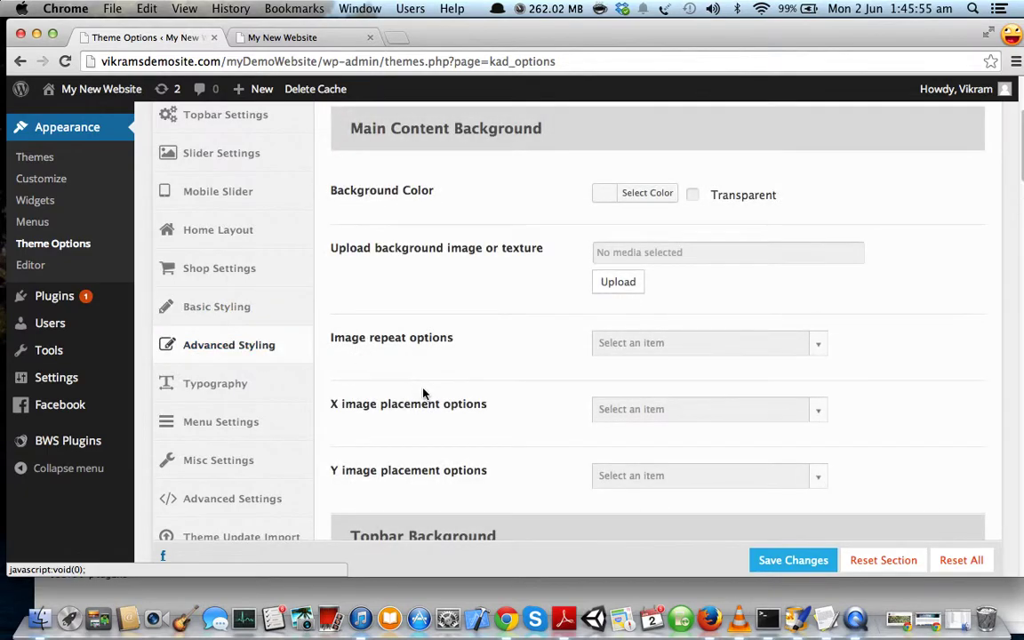
{"action": "scroll", "coordinate": [423, 394], "scroll_direction": "down", "scroll_amount": 3}
{"action": "scroll", "coordinate": [423, 393], "scroll_direction": "down", "scroll_amount": 10}
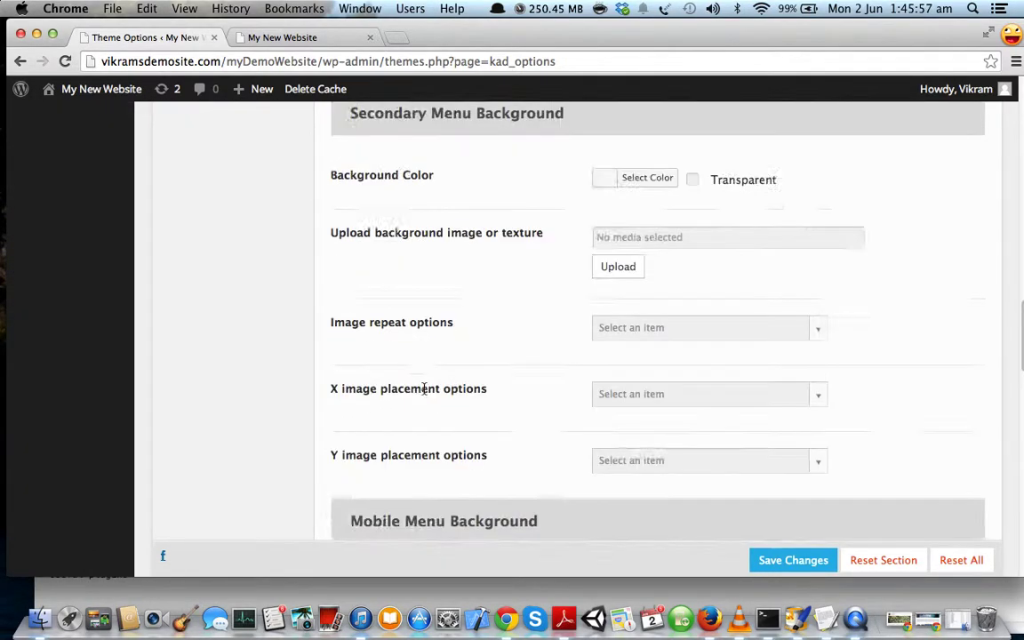
{"action": "scroll", "coordinate": [424, 387], "scroll_direction": "up", "scroll_amount": 20}
{"action": "scroll", "coordinate": [300, 371], "scroll_direction": "down", "scroll_amount": 3}
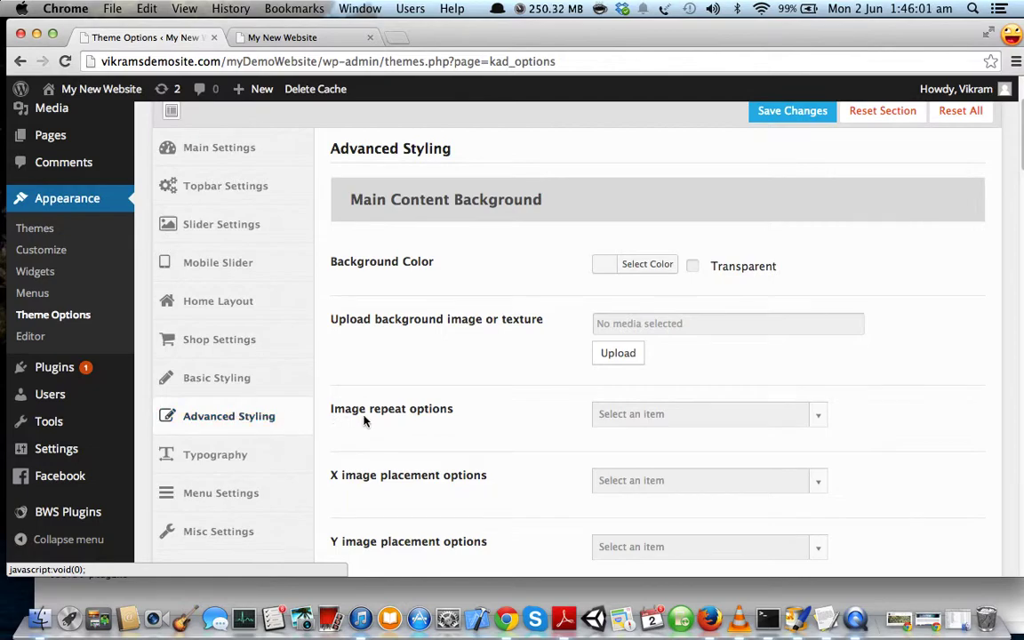
{"action": "scroll", "coordinate": [382, 425], "scroll_direction": "down", "scroll_amount": 8}
{"action": "scroll", "coordinate": [421, 435], "scroll_direction": "down", "scroll_amount": 13}
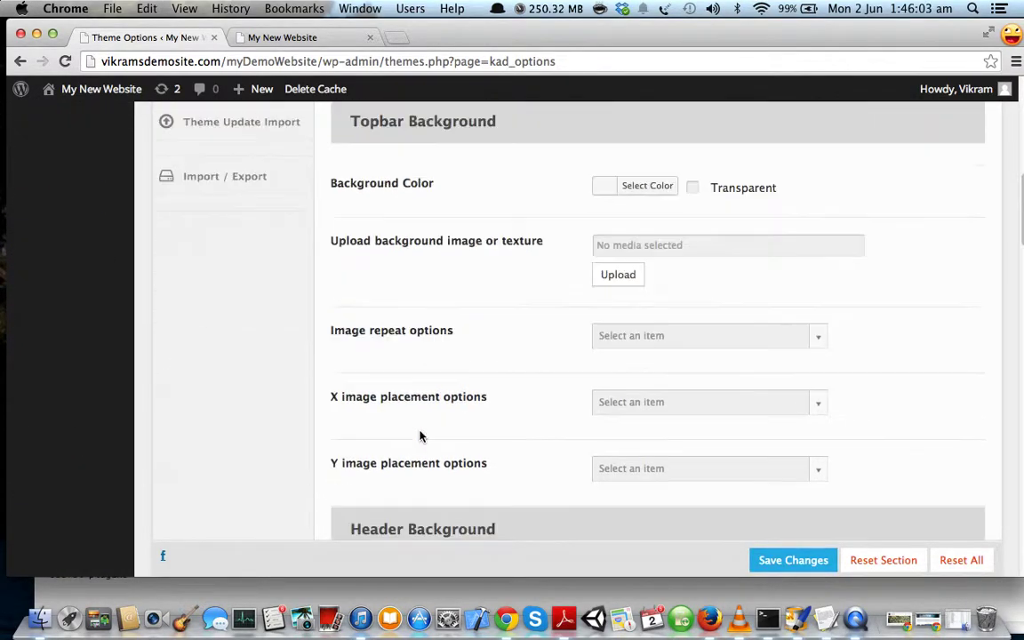
{"action": "scroll", "coordinate": [421, 435], "scroll_direction": "down", "scroll_amount": 17}
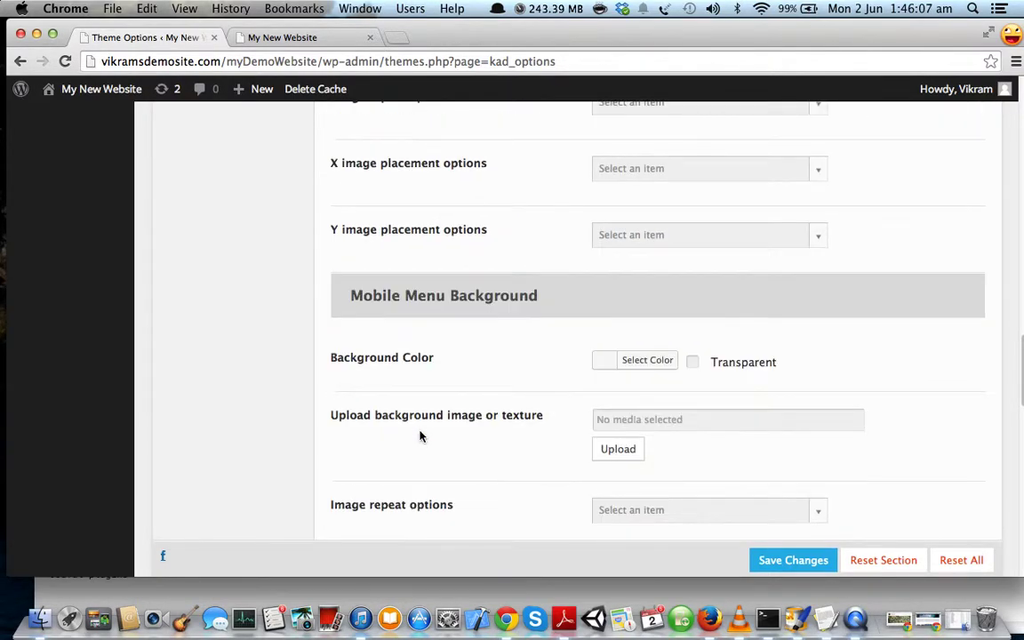
{"action": "scroll", "coordinate": [422, 436], "scroll_direction": "down", "scroll_amount": 20}
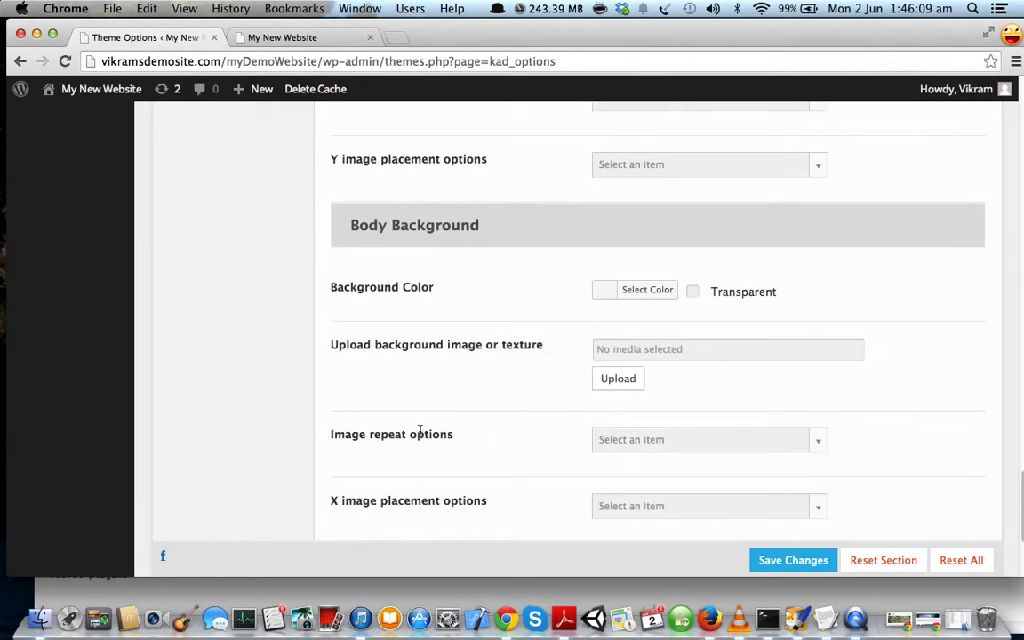
{"action": "scroll", "coordinate": [422, 435], "scroll_direction": "up", "scroll_amount": 20}
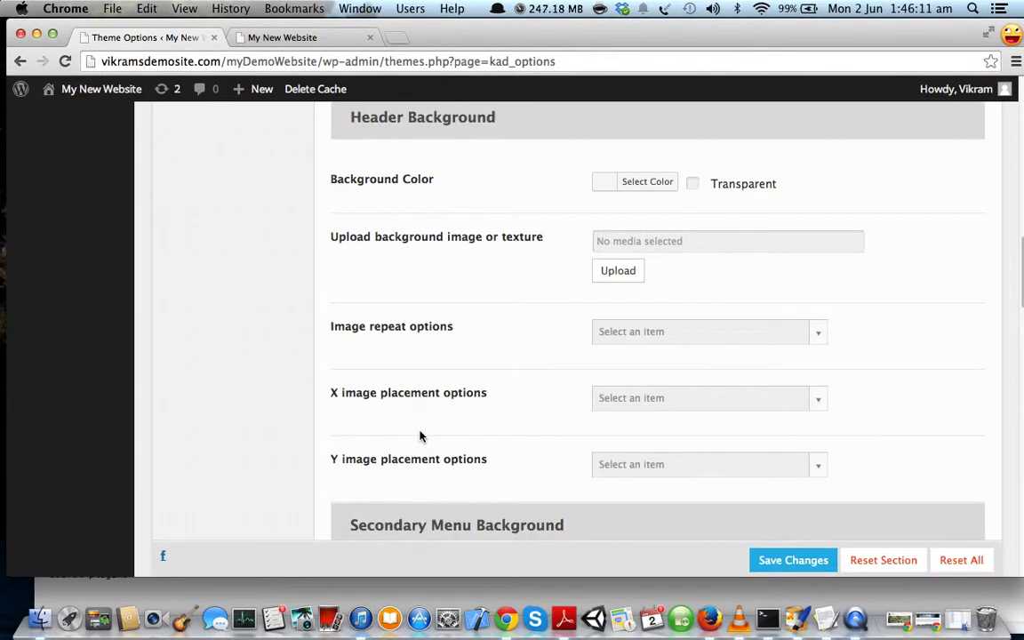
{"action": "scroll", "coordinate": [421, 436], "scroll_direction": "down", "scroll_amount": 6}
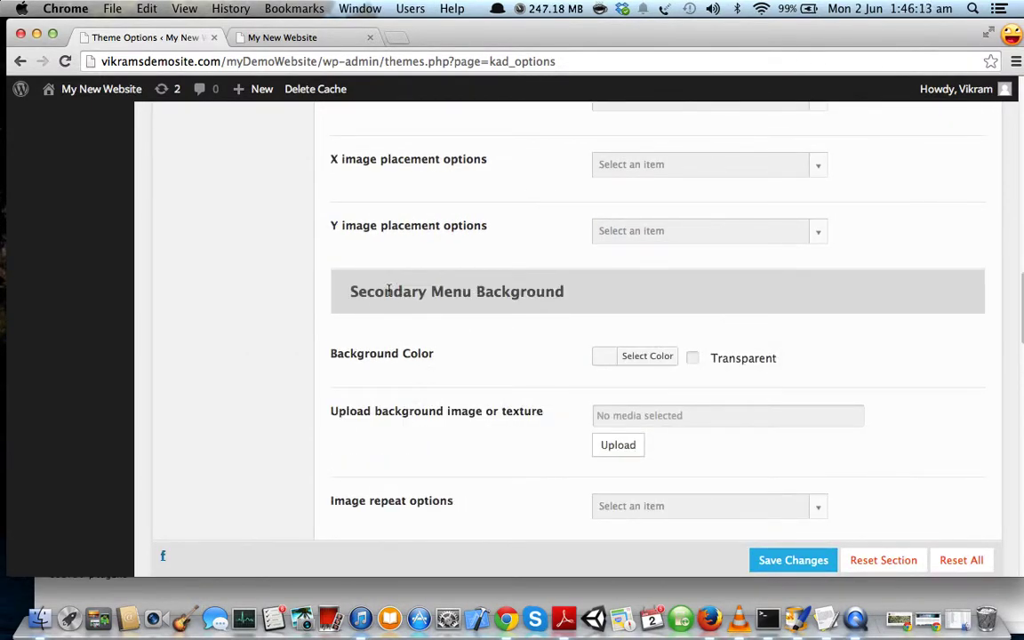